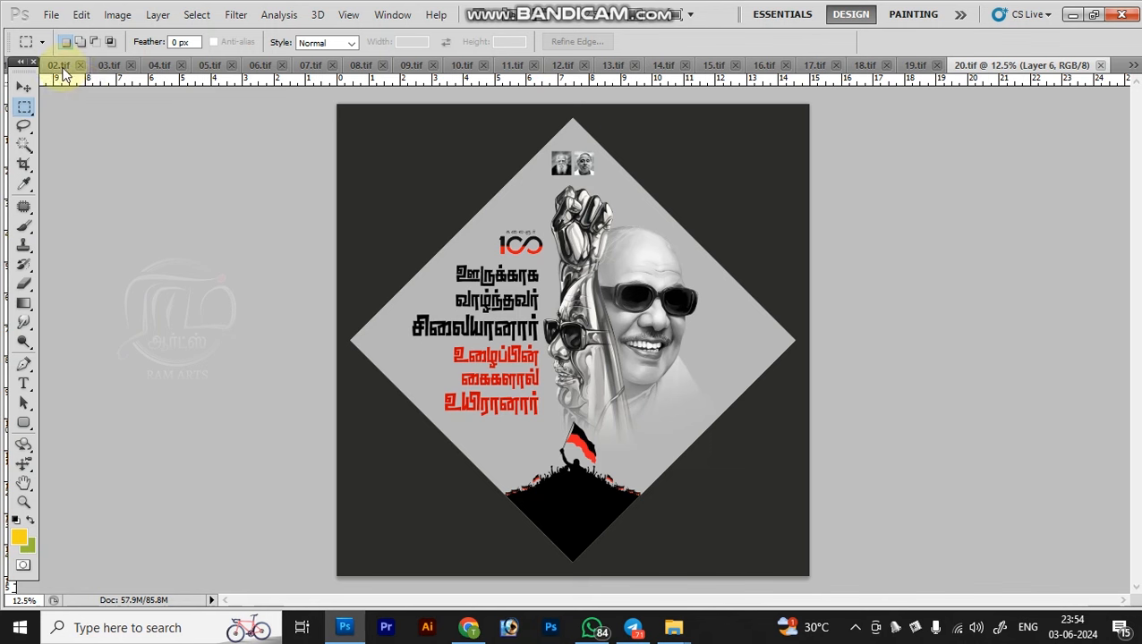
# Look through the open banner documents, starting with 02.tif.
pyautogui.click(54, 68)
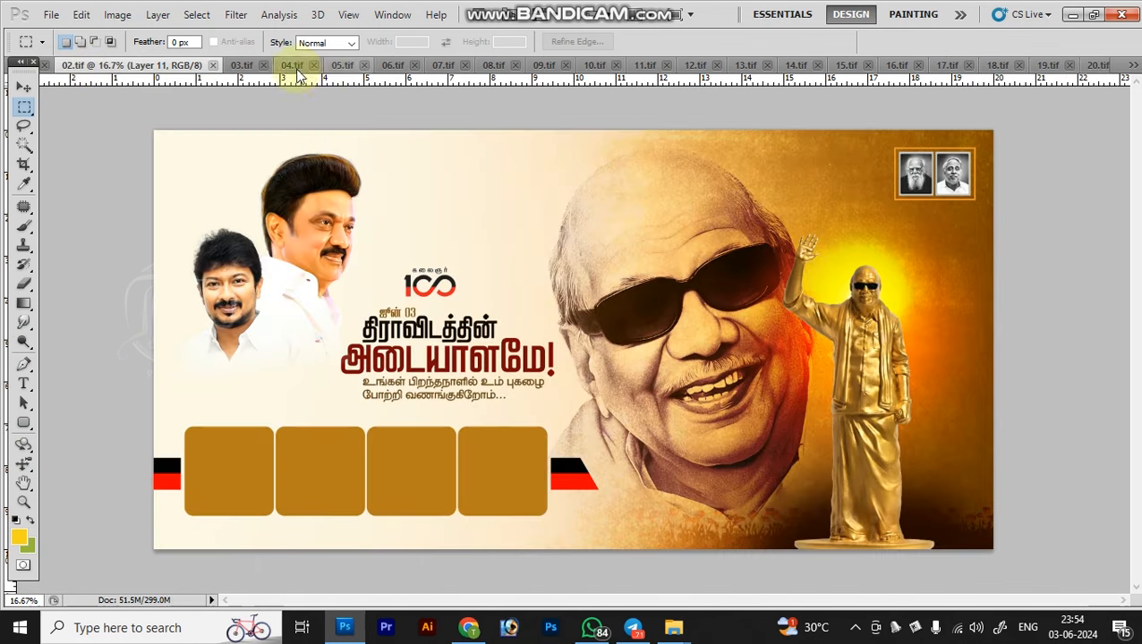
pyautogui.click(238, 68)
pyautogui.click(303, 68)
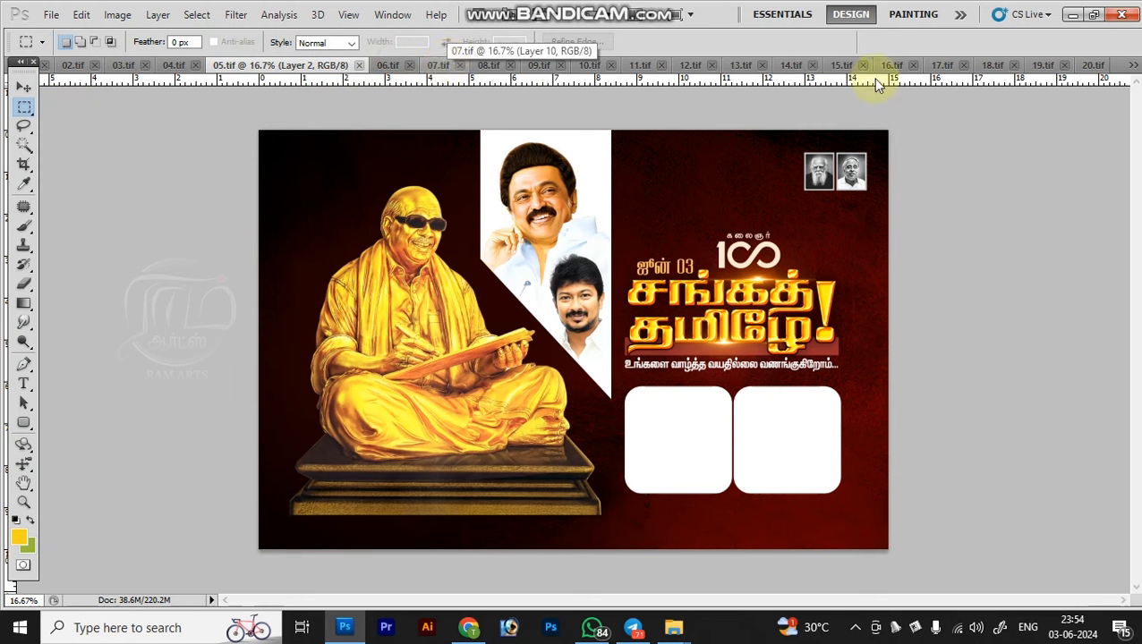
pyautogui.press('v')
pyautogui.rightClick(414, 309)
pyautogui.click(440, 320)
pyautogui.moveTo(452, 371); pyautogui.dragTo(392, 350)
pyautogui.hotkey('ctrl', 'z')
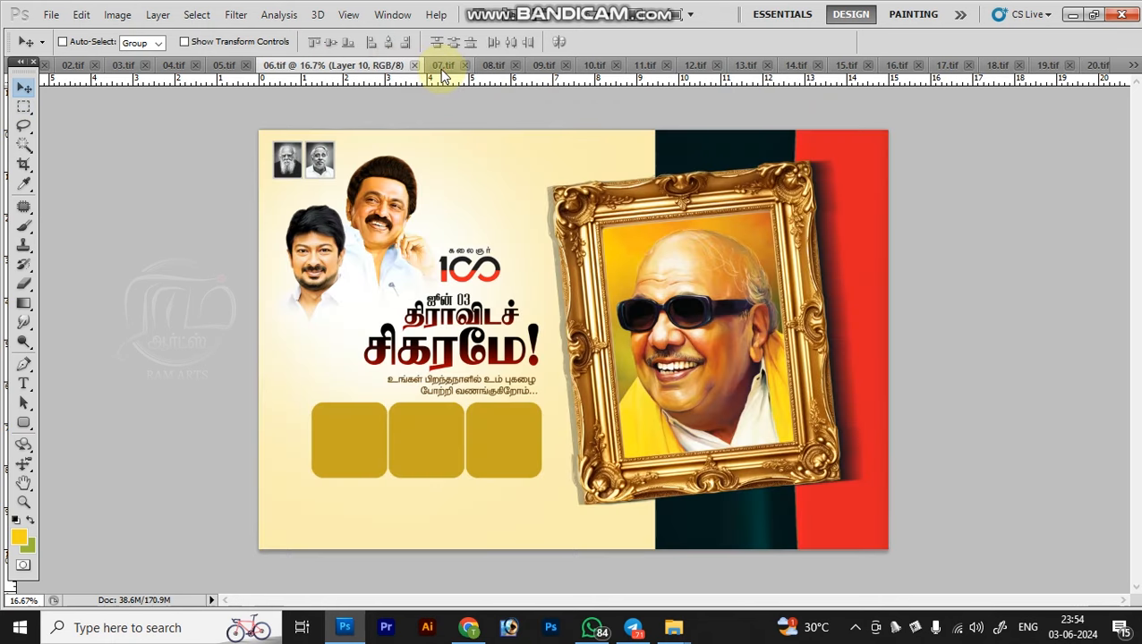
# Switch to the 07.tif document and display the Actions panel.
pyautogui.click(389, 66)
pyautogui.click(443, 66)
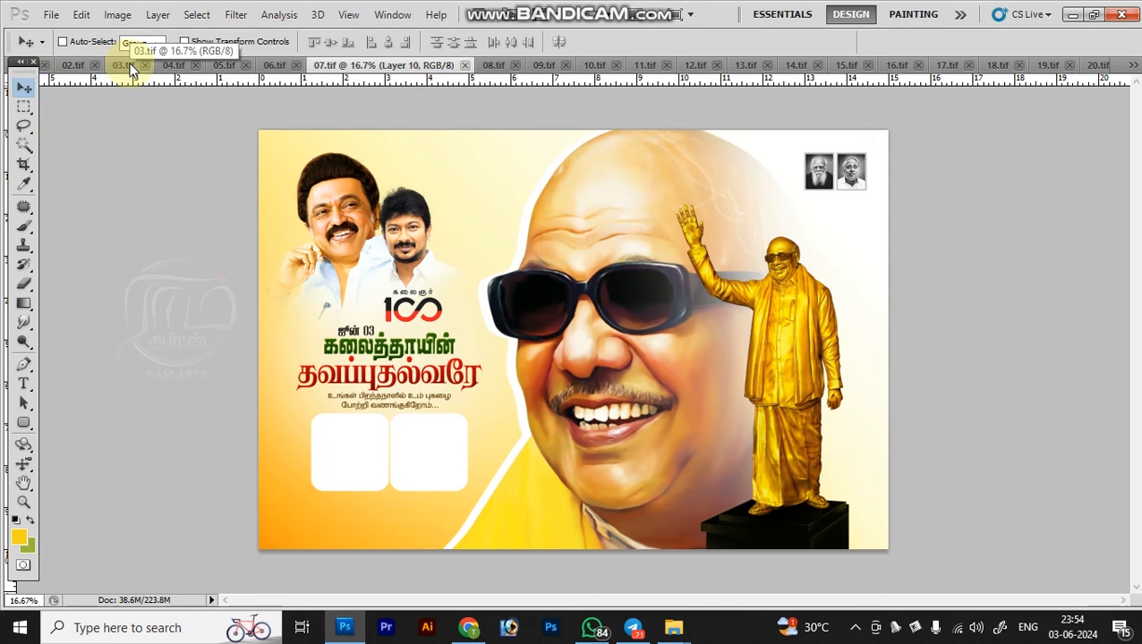
pyautogui.click(379, 16)
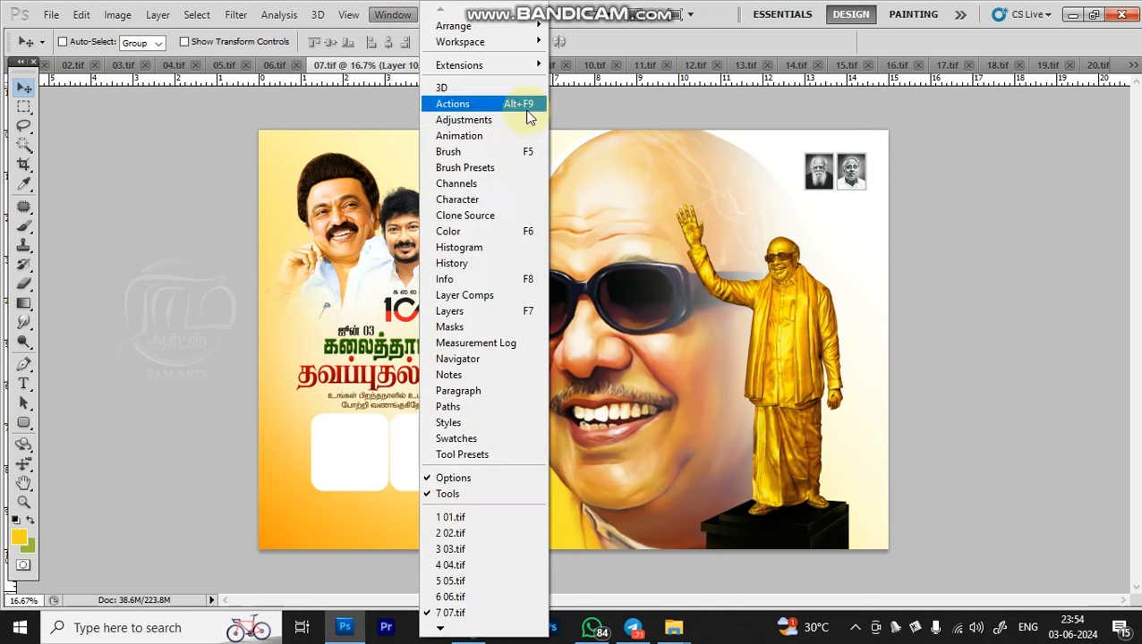
pyautogui.click(523, 109)
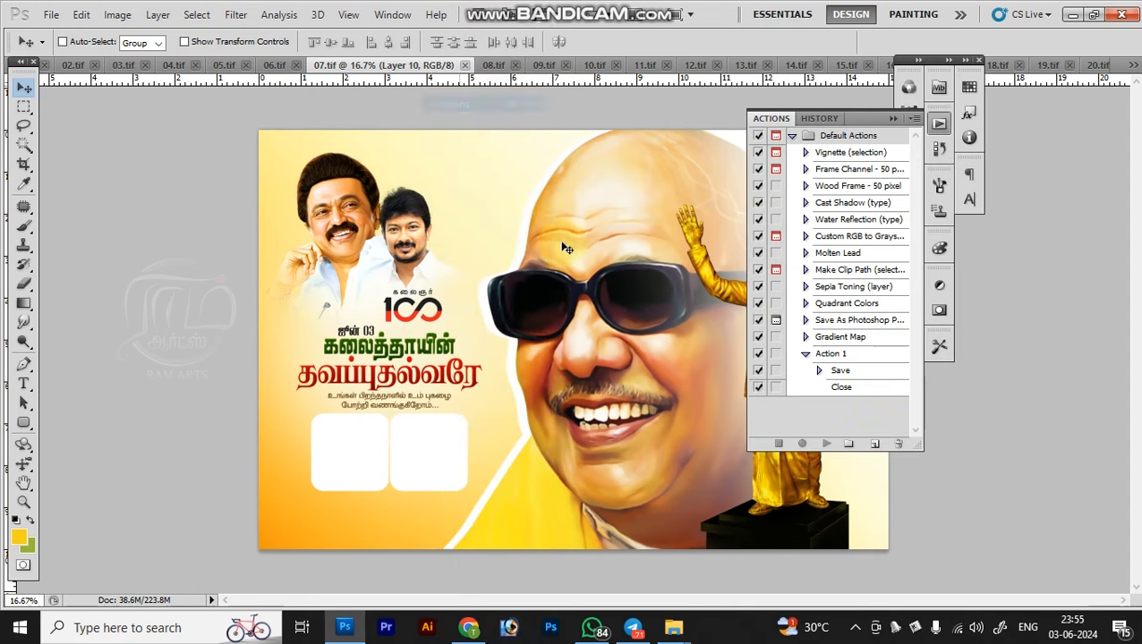
# Create a new action named "save" in the Default Actions set and start recording it.
pyautogui.click(913, 118)
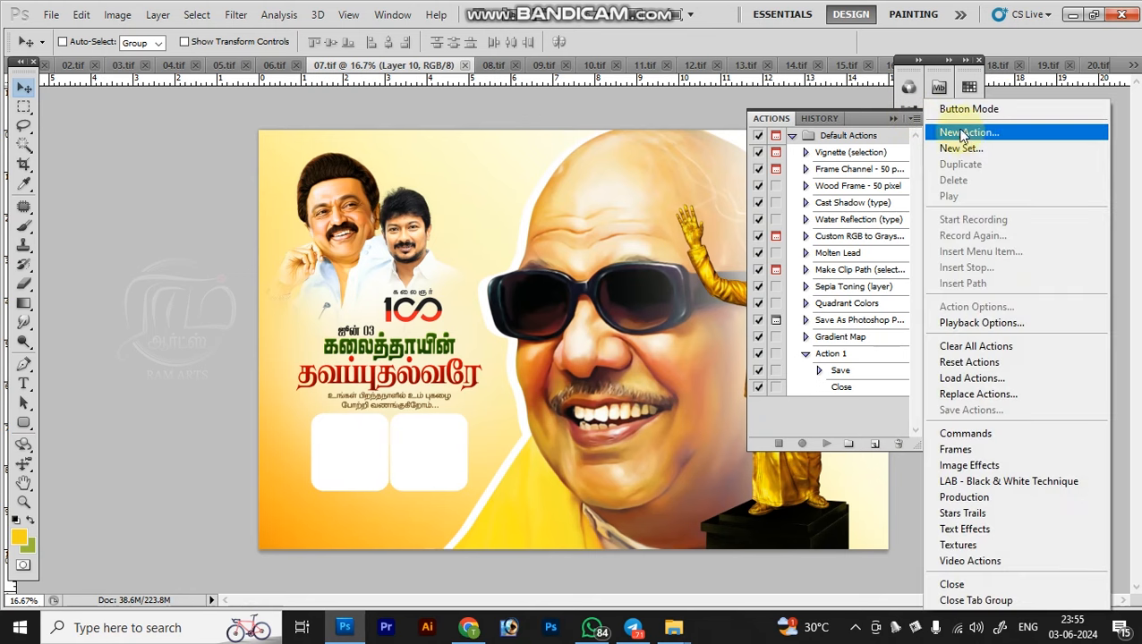
pyautogui.click(961, 133)
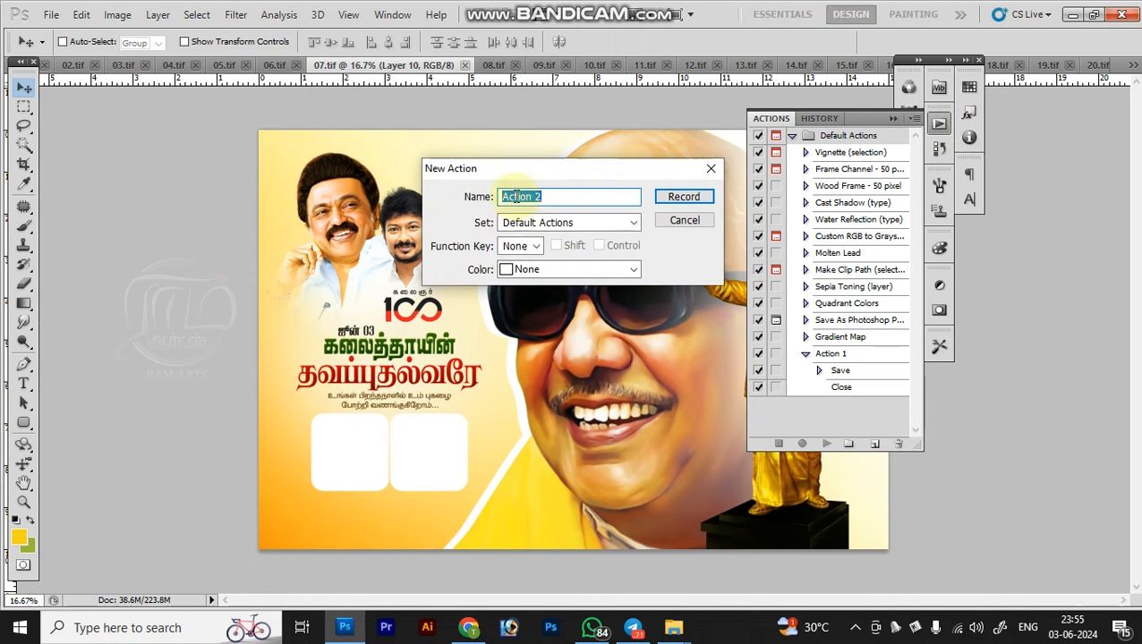
pyautogui.write('save')
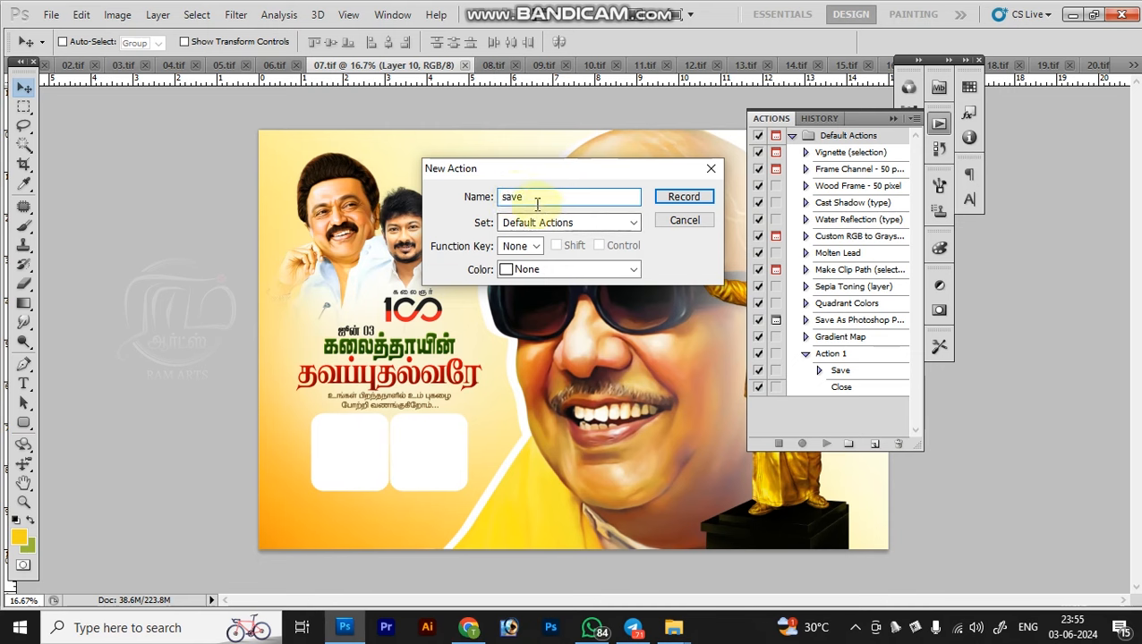
pyautogui.click(680, 199)
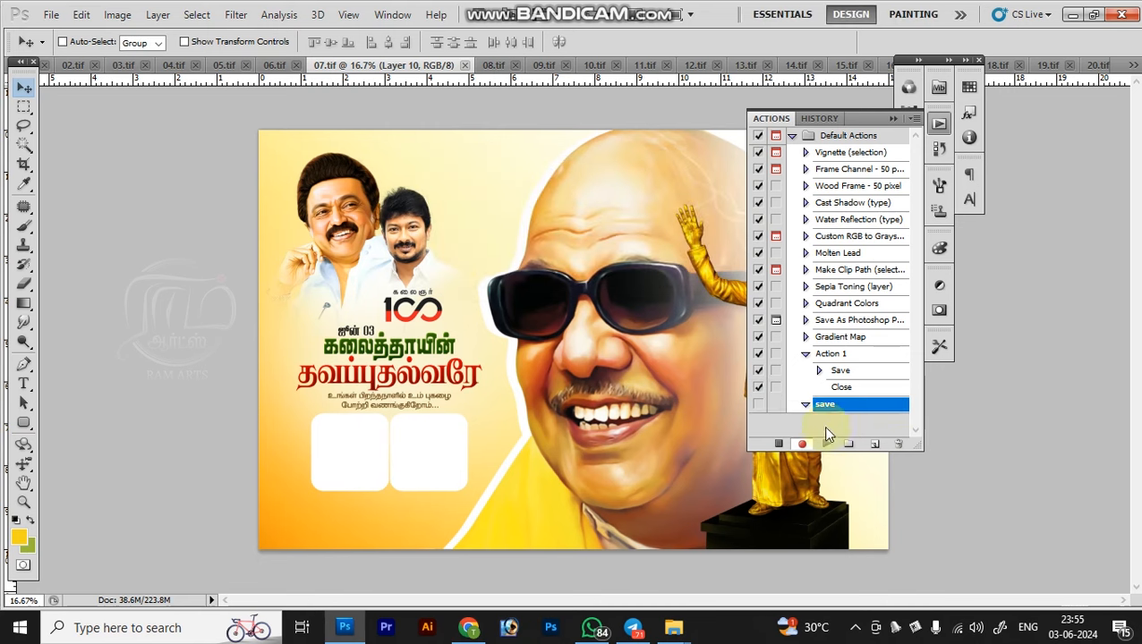
pyautogui.click(804, 445)
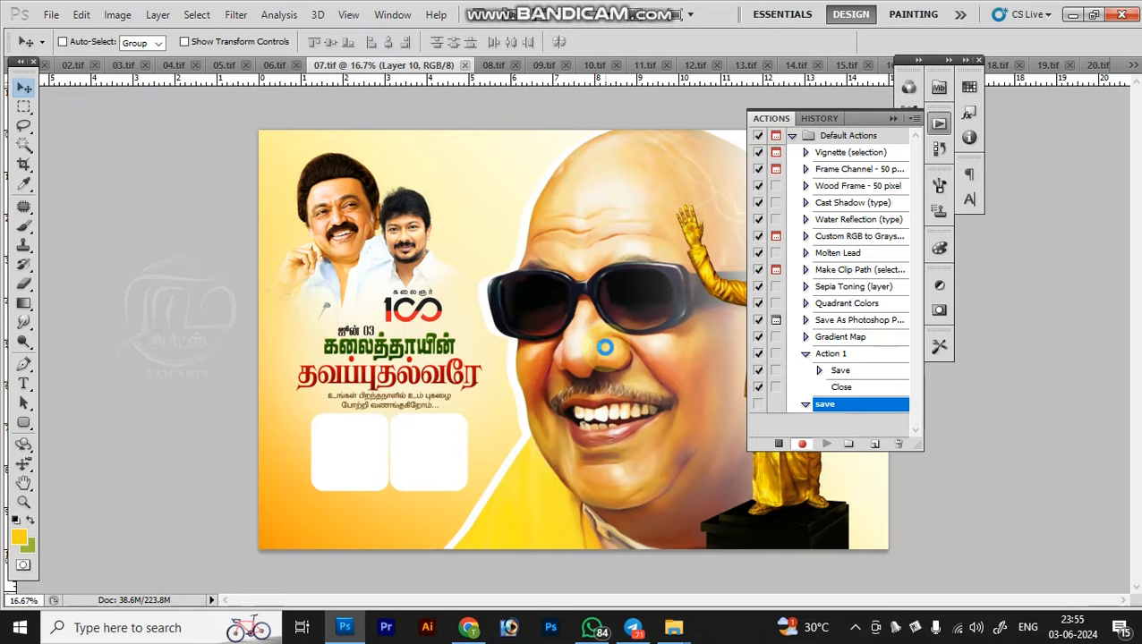
# Save a JPEG copy of 07 at maximum quality 12 into a newly created folder inside c63 kalaingar.
pyautogui.hotkey('ctrl', 'shift', 's')
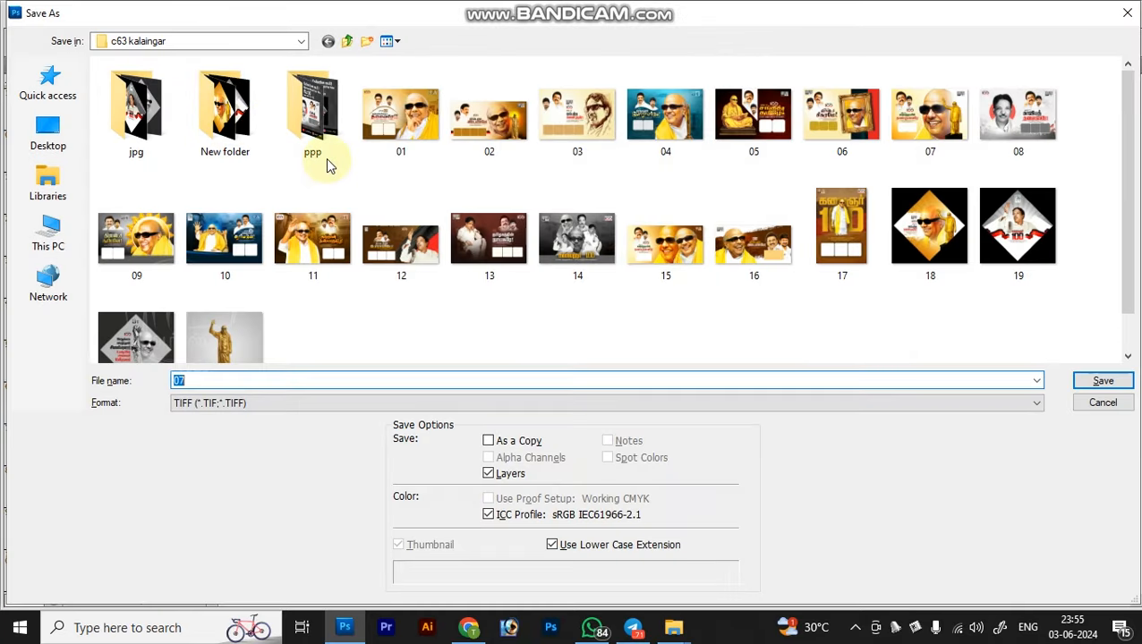
pyautogui.click(367, 42)
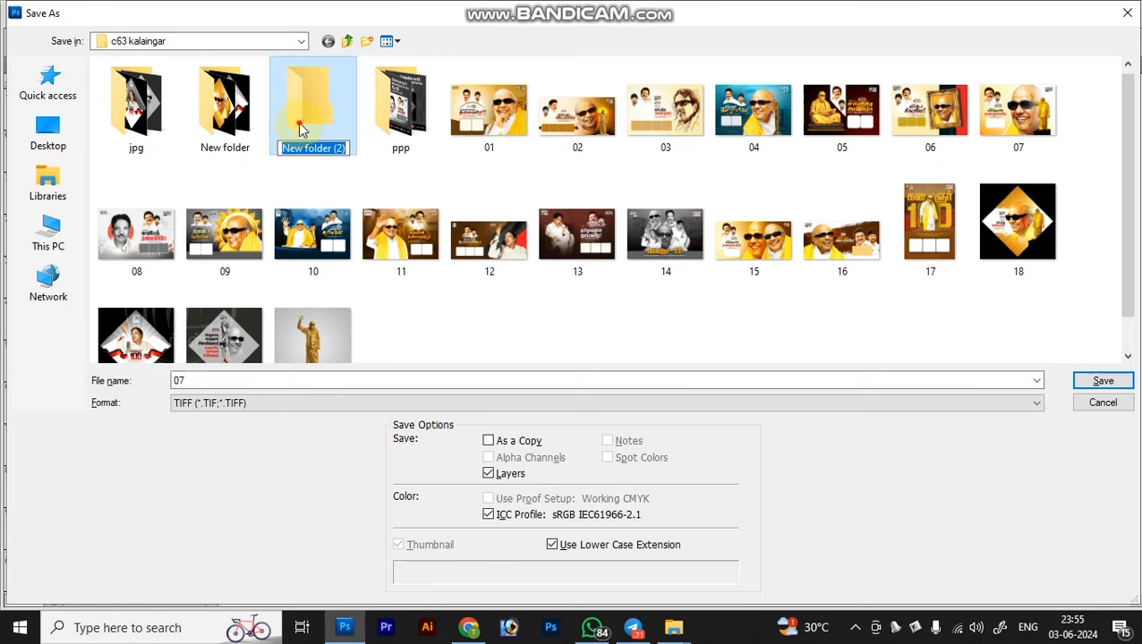
pyautogui.doubleClick(300, 129)
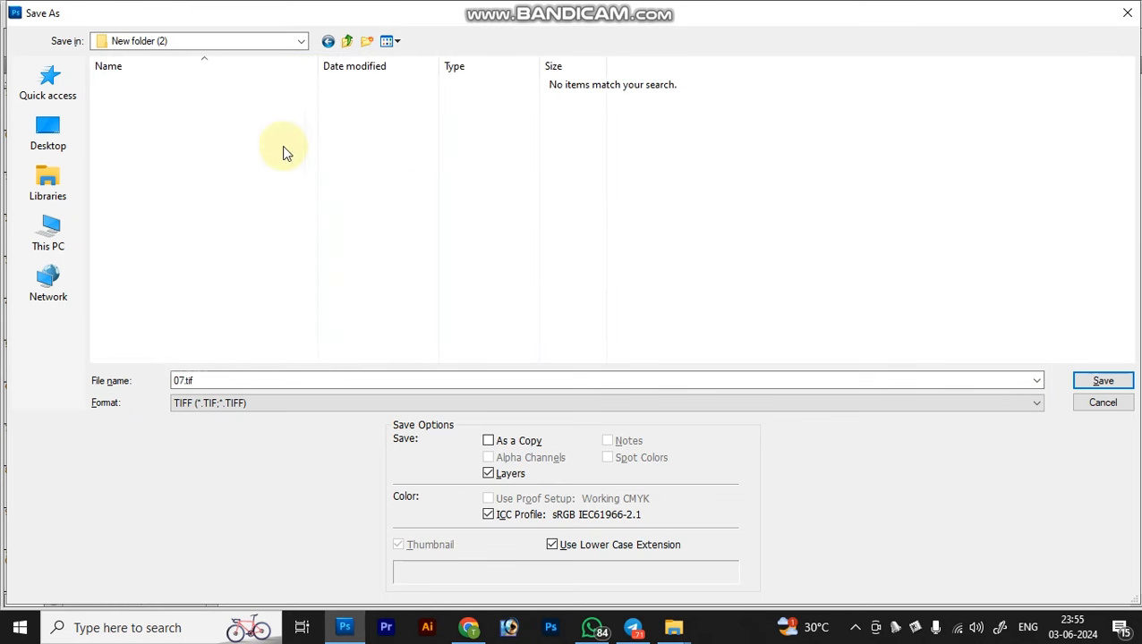
pyautogui.click(199, 405)
pyautogui.click(233, 517)
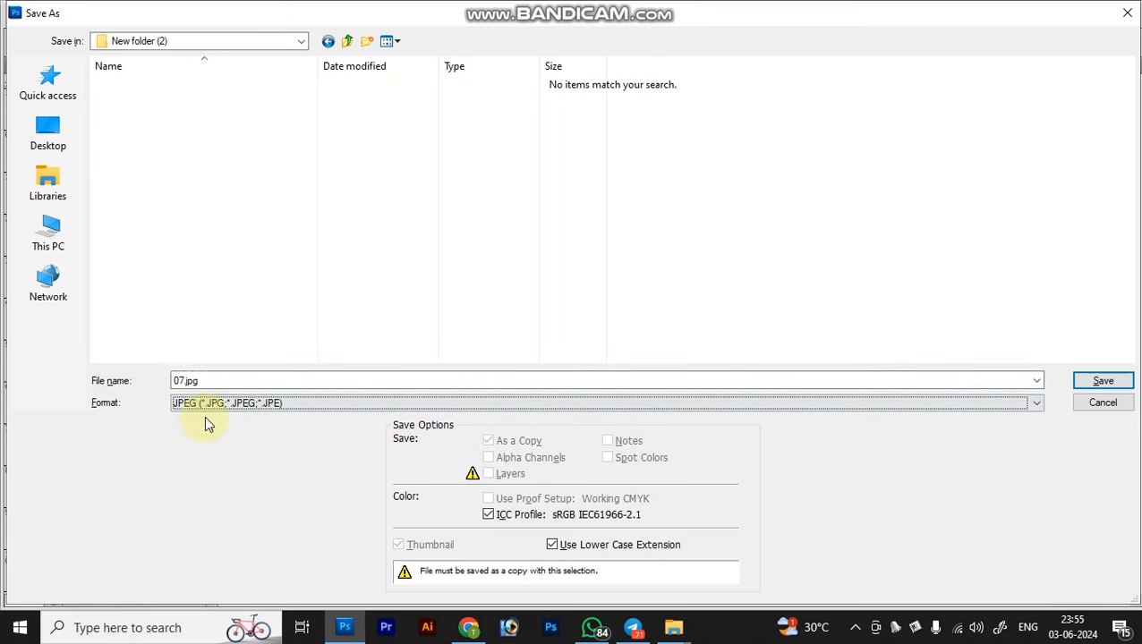
pyautogui.click(1110, 382)
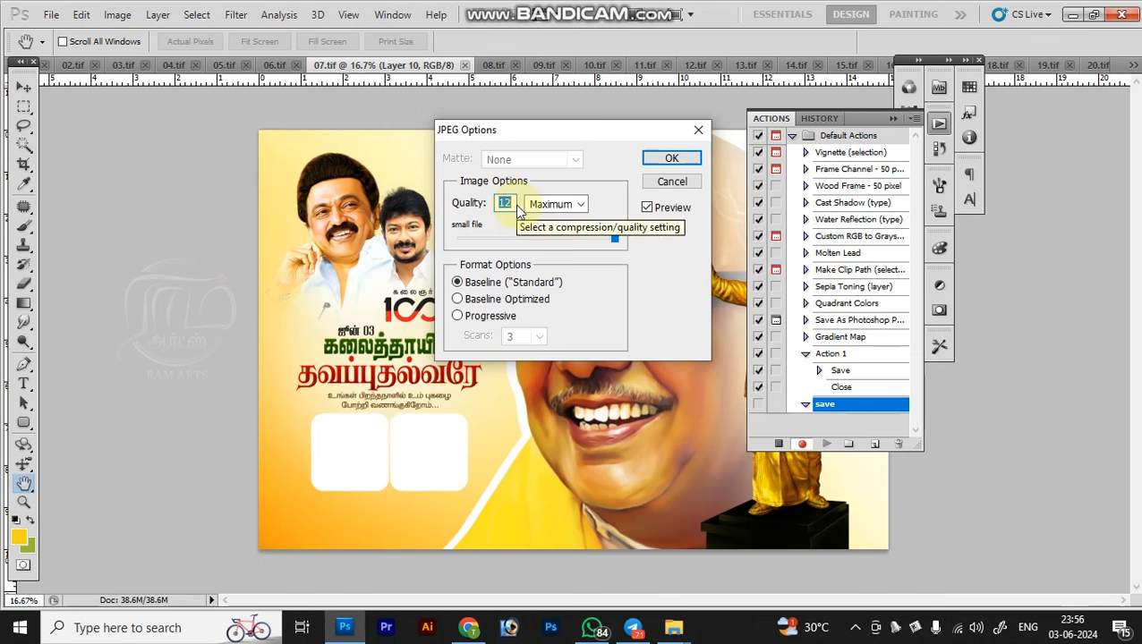
pyautogui.press('Return')
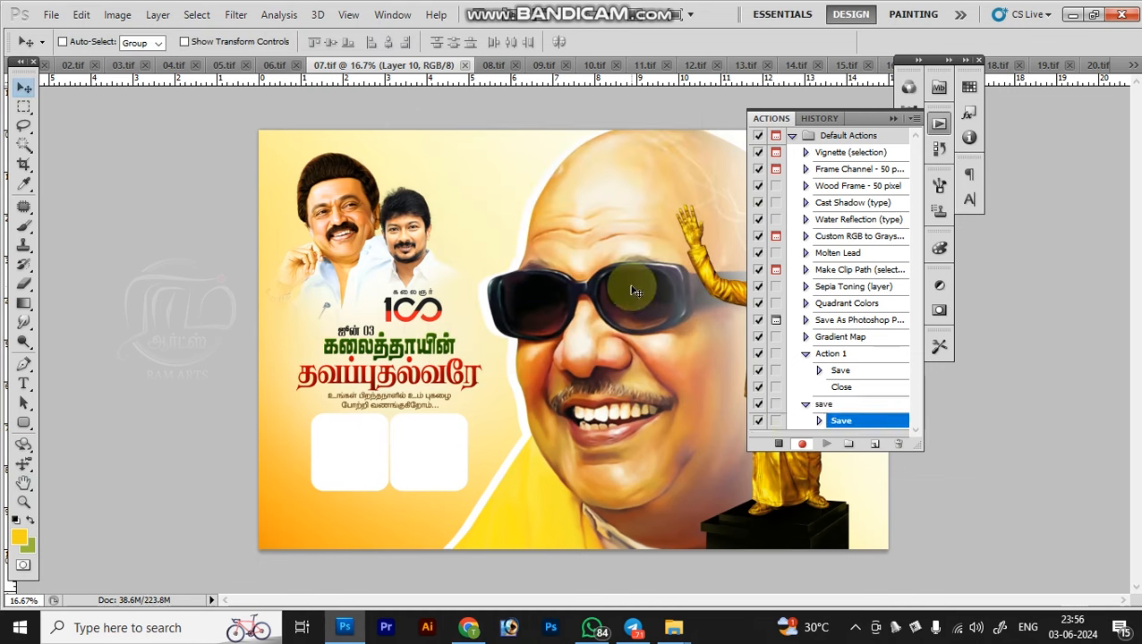
# Close the 07.tif document as part of the recorded action and stop recording.
pyautogui.hotkey('ctrl', 'w')
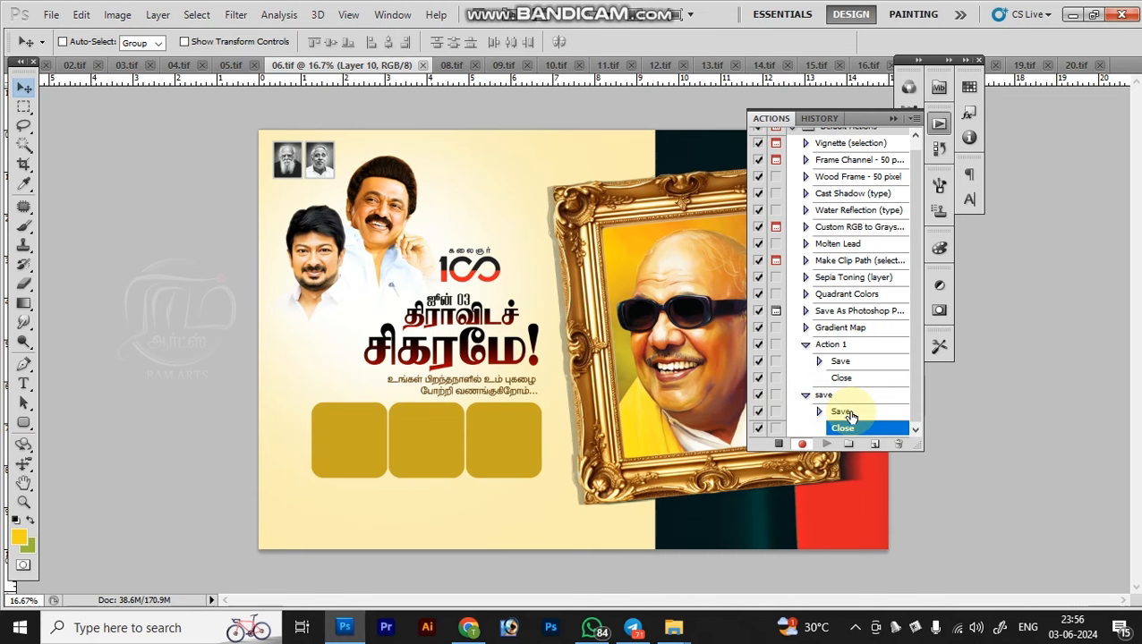
pyautogui.click(779, 445)
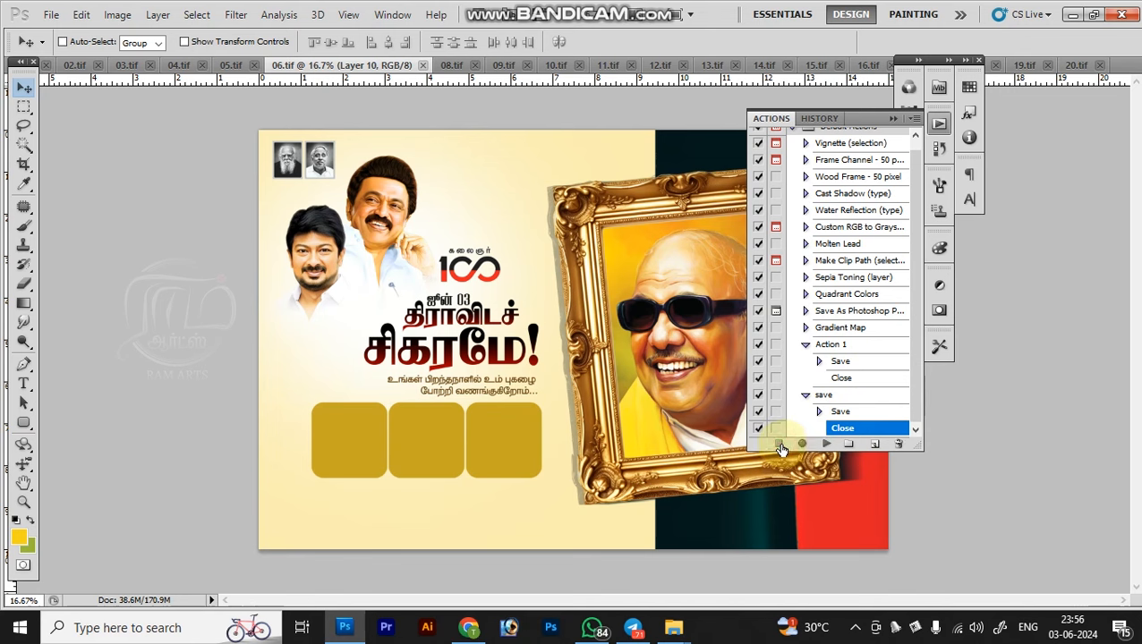
# Run a Batch with the "save" action from Default Actions on the opened files, with destination None.
pyautogui.click(841, 395)
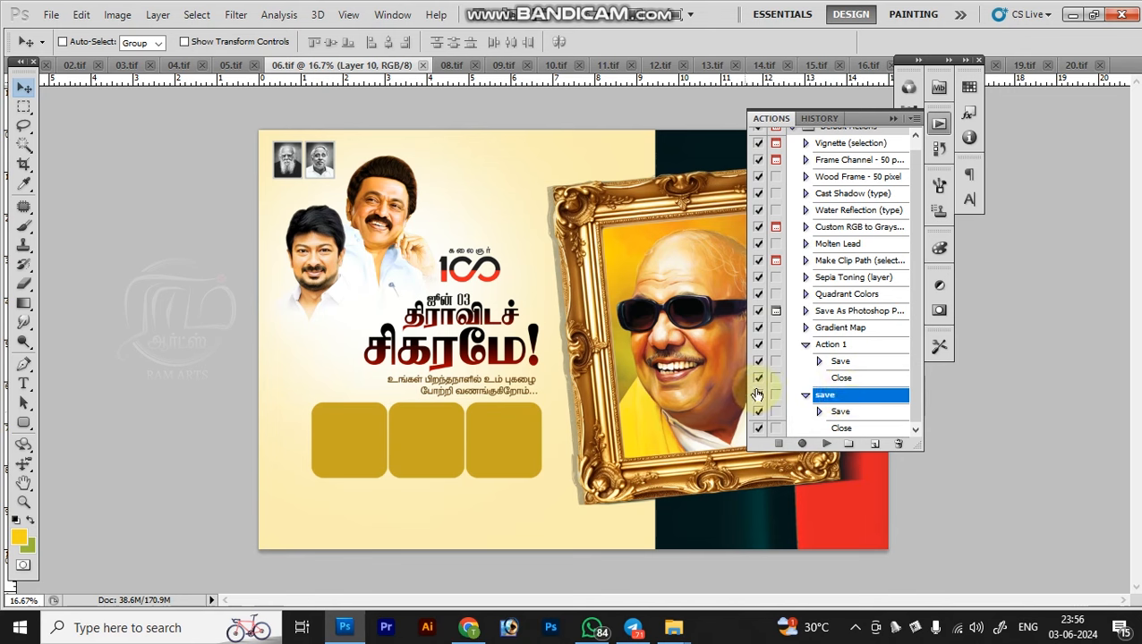
pyautogui.click(50, 17)
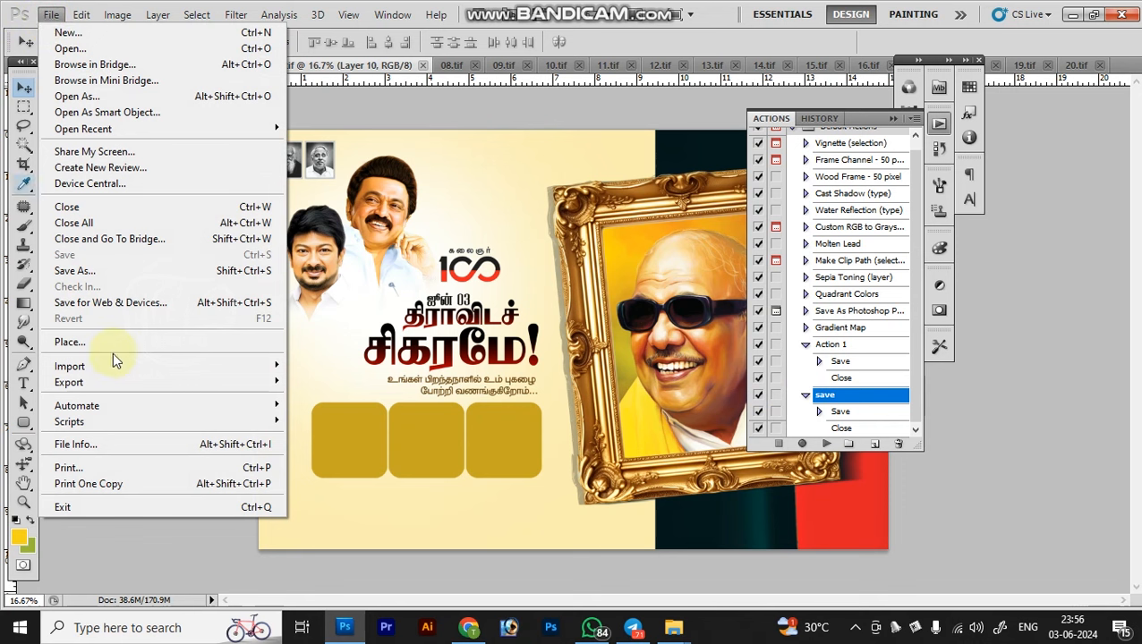
pyautogui.moveTo(147, 416)
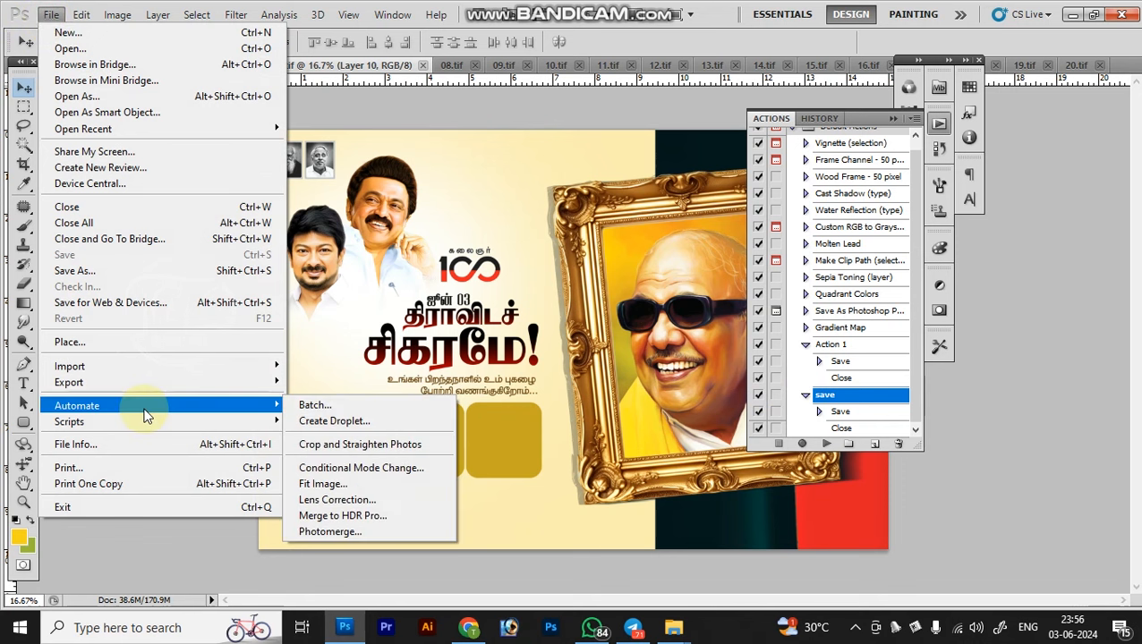
pyautogui.click(356, 404)
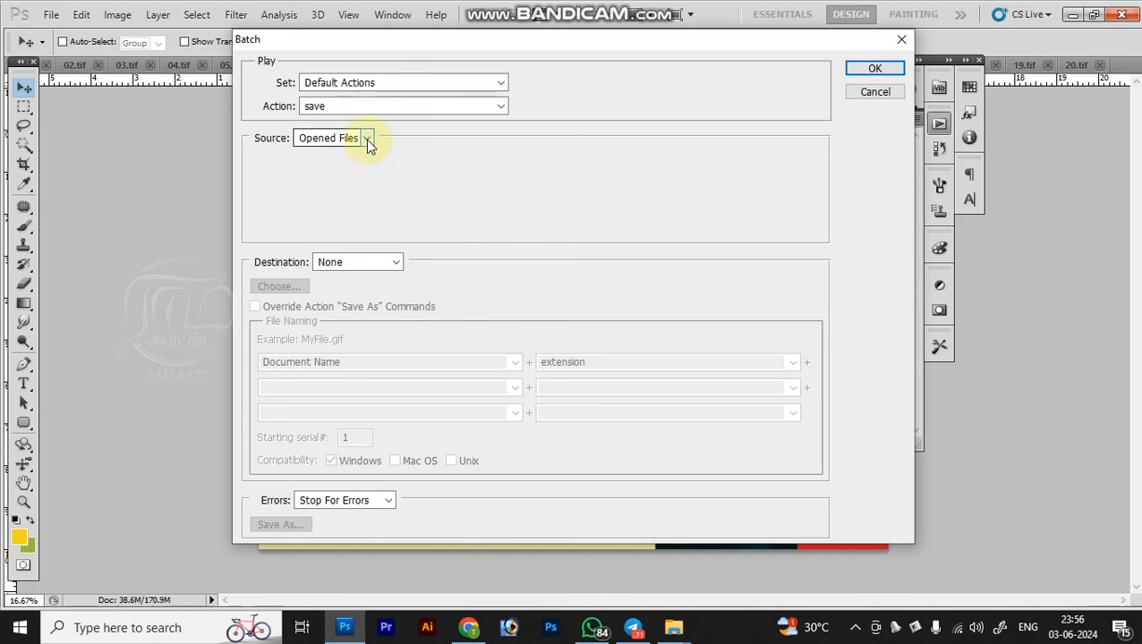
pyautogui.click(366, 140)
pyautogui.click(365, 139)
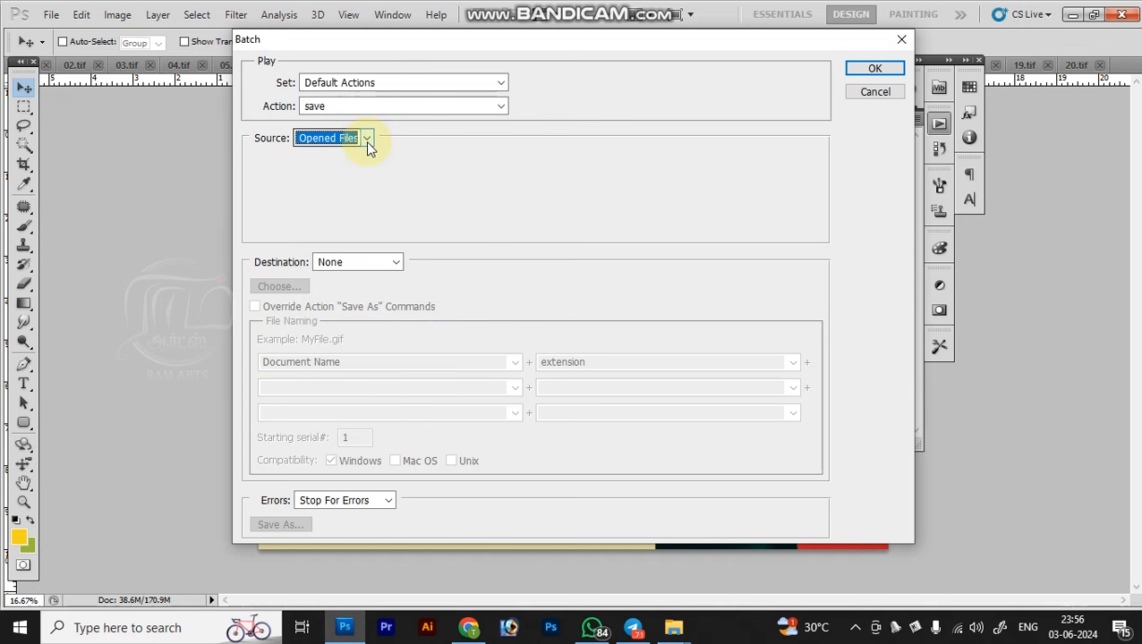
pyautogui.click(366, 141)
pyautogui.click(367, 140)
pyautogui.click(368, 142)
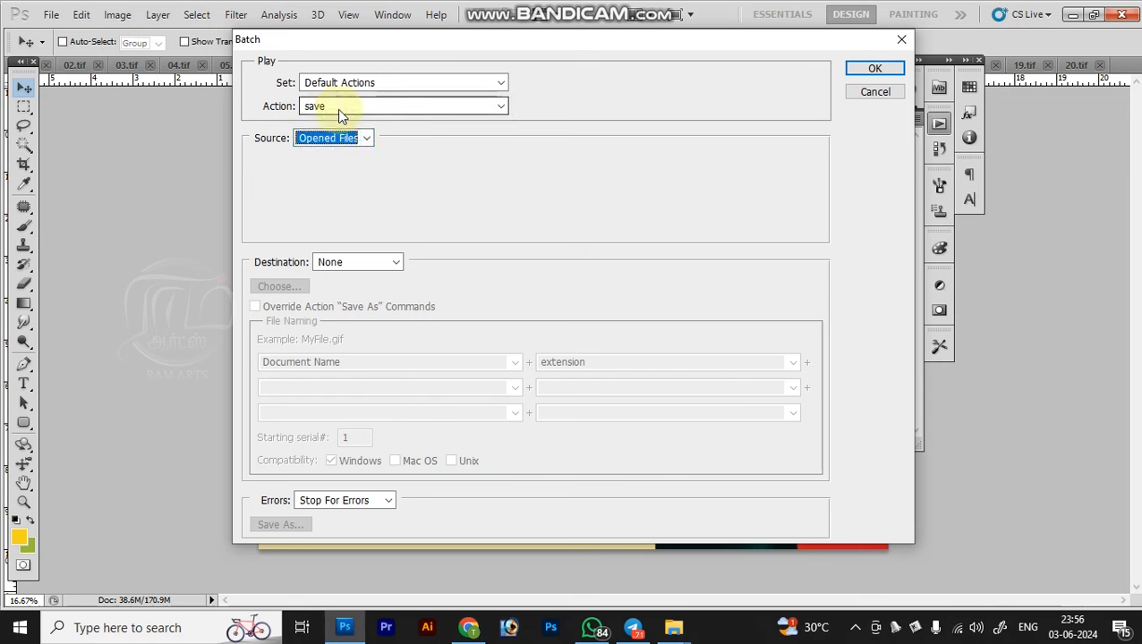
pyautogui.click(875, 69)
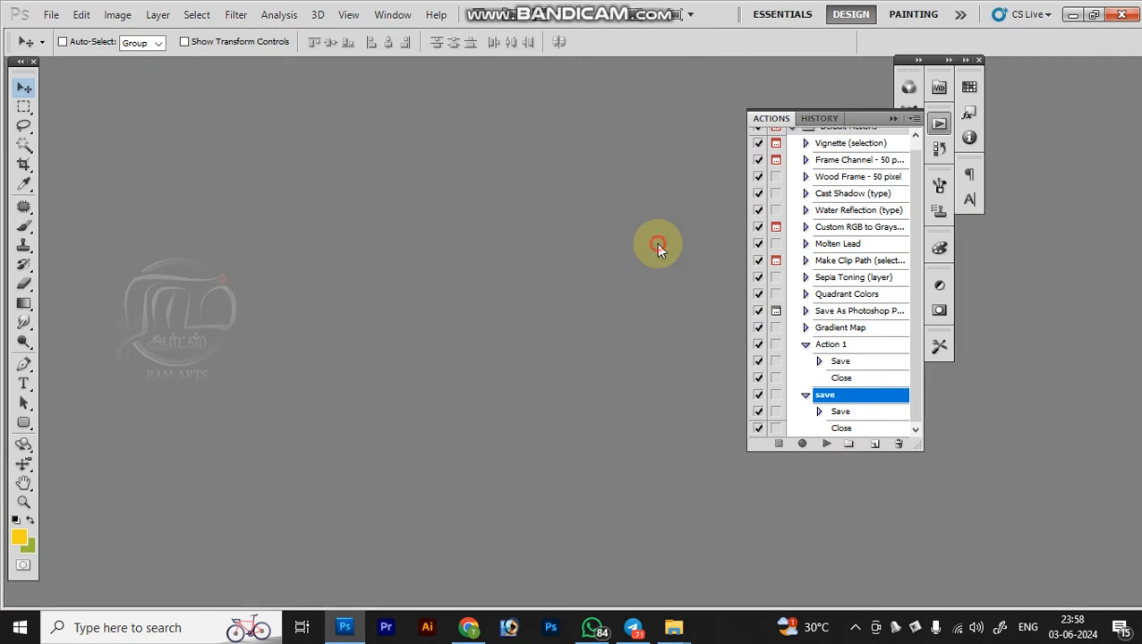
# Check the exported JPEG files in New folder (2) through the Open dialog, selecting the whole set.
pyautogui.doubleClick(658, 247)
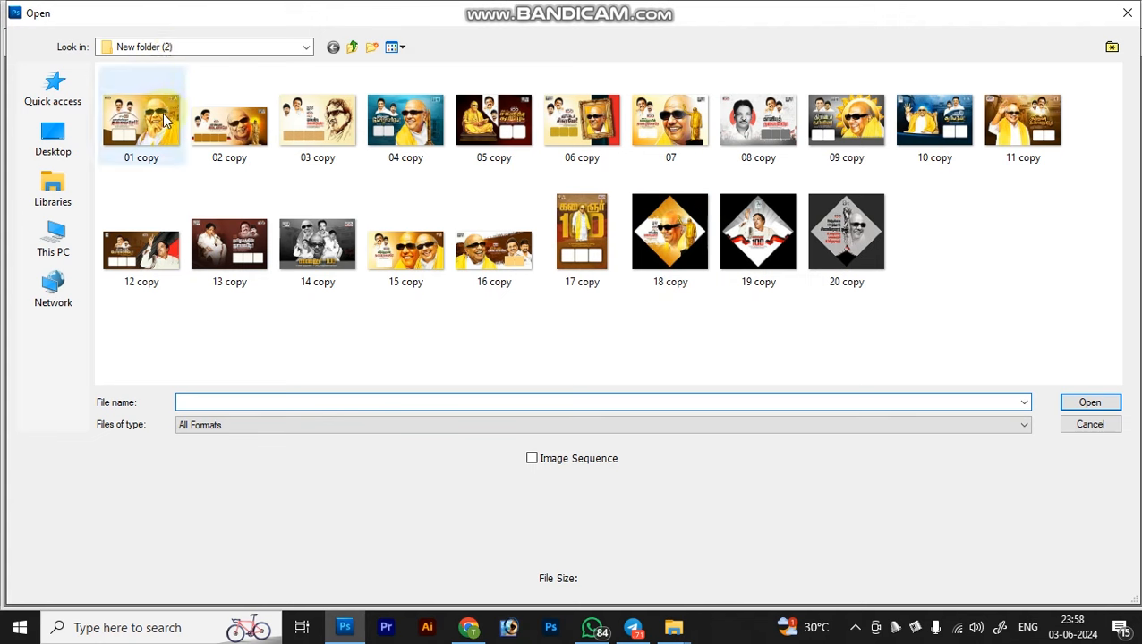
pyautogui.click(872, 273)
pyautogui.keyDown('shift'); pyautogui.click(128, 149); pyautogui.keyUp('shift')
pyautogui.moveTo(128, 150); pyautogui.dragTo(163, 169)
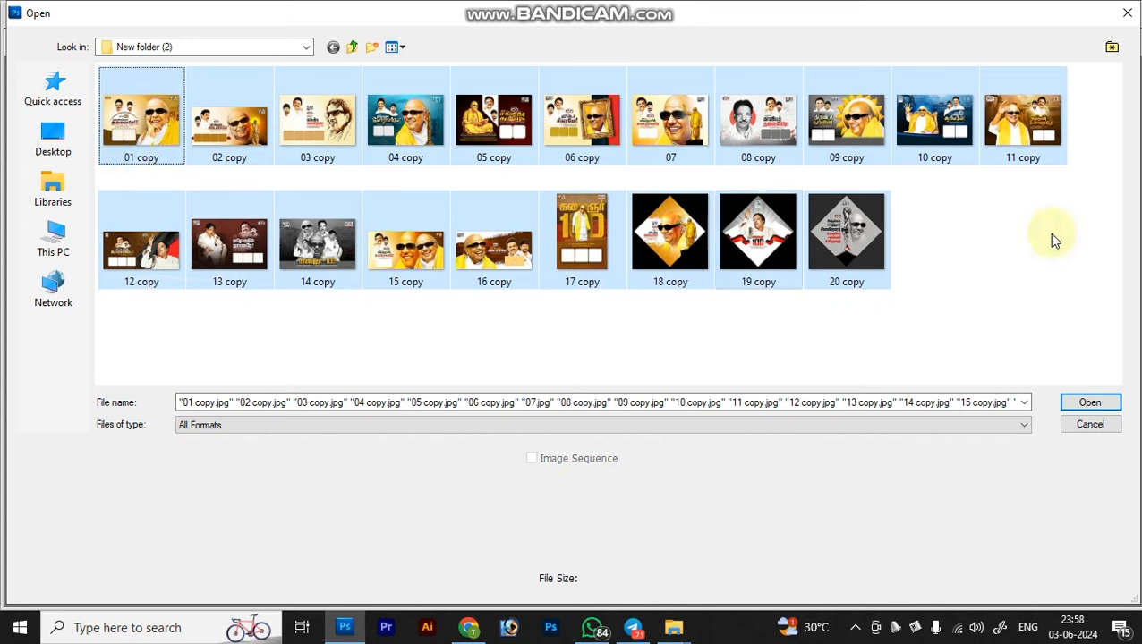
pyautogui.click(1051, 258)
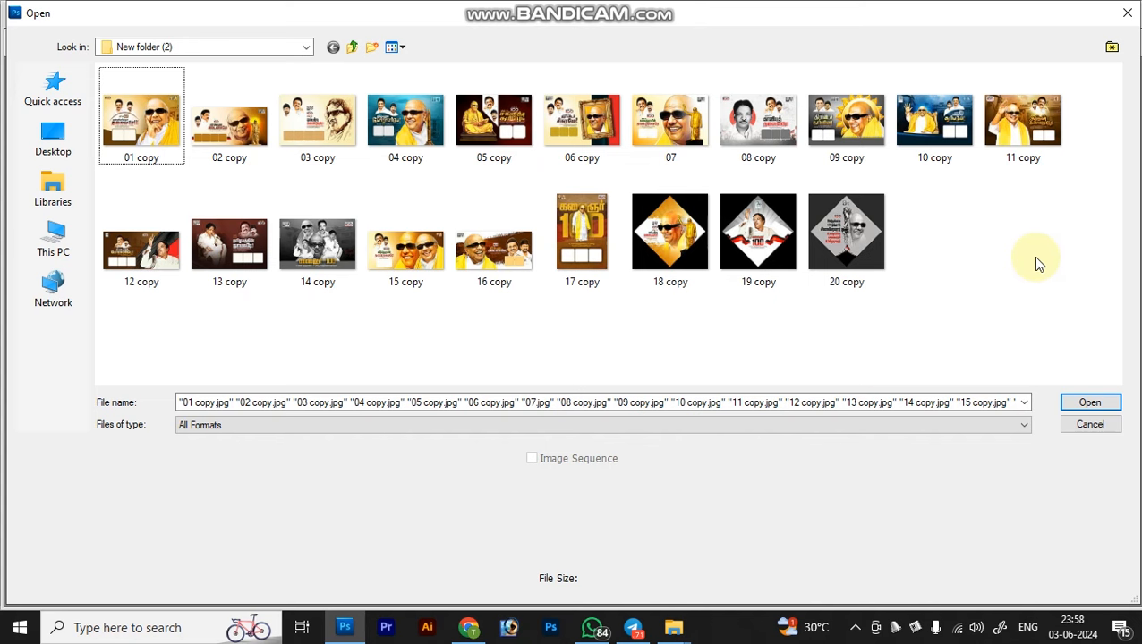
pyautogui.click(1089, 405)
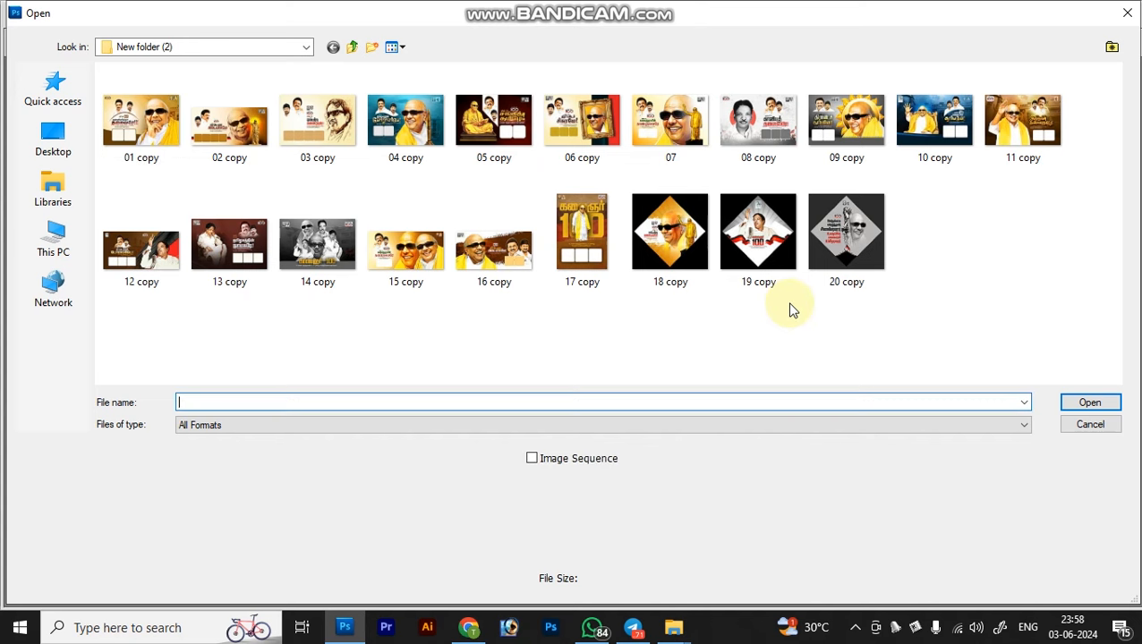